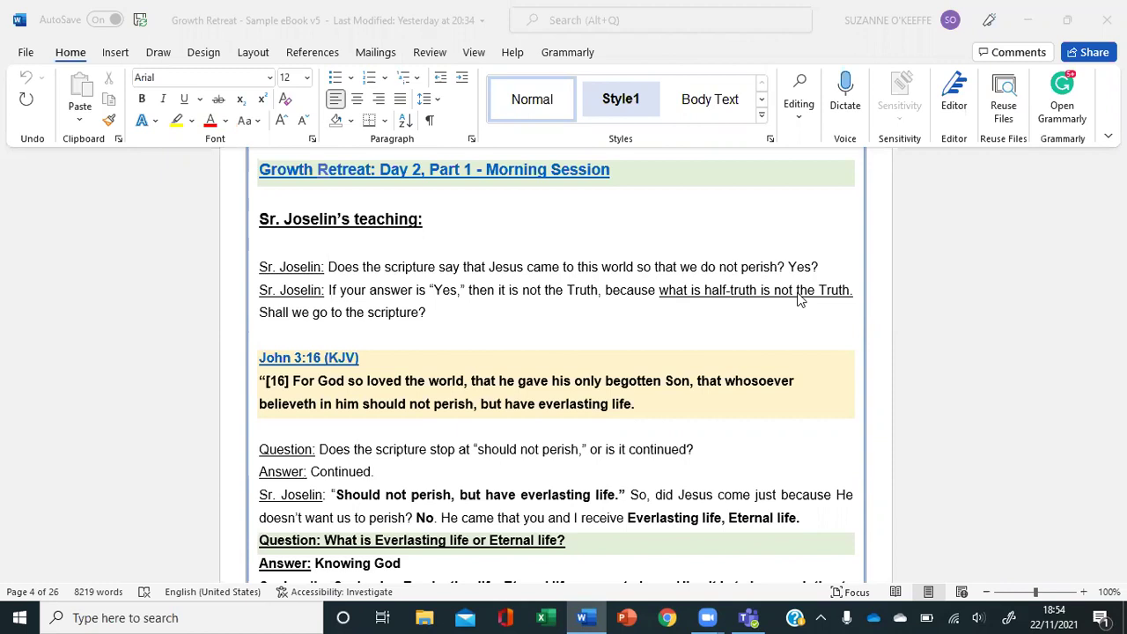
- Toggle the John 3:16 (KJV) heading's collapse triangle to hide and reveal its verse
left_click(272, 361)
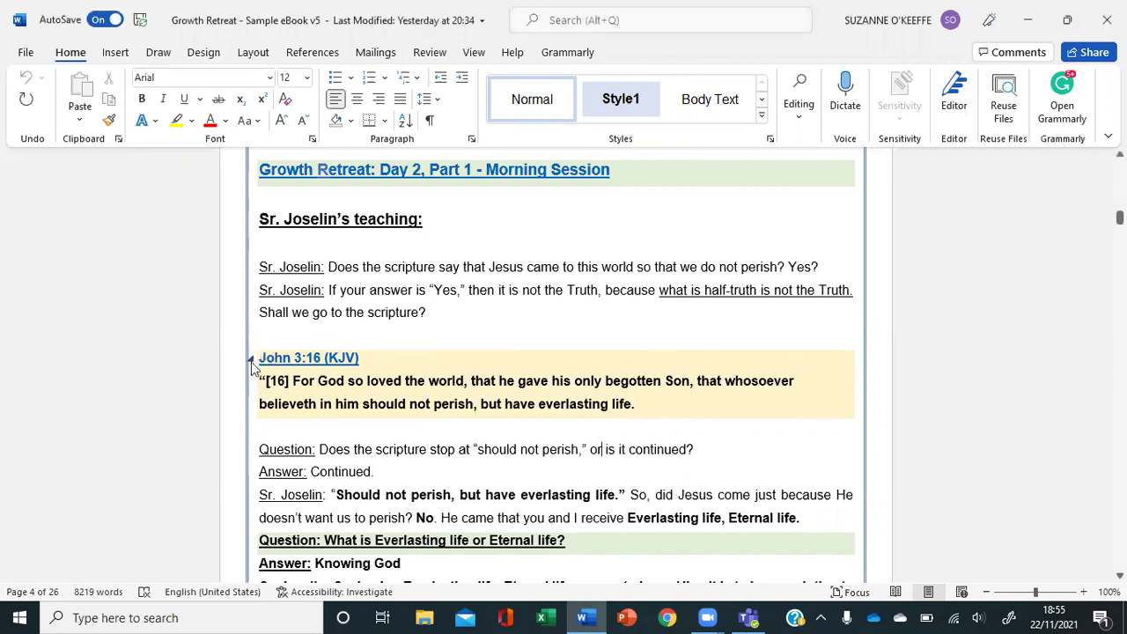
left_click(251, 362)
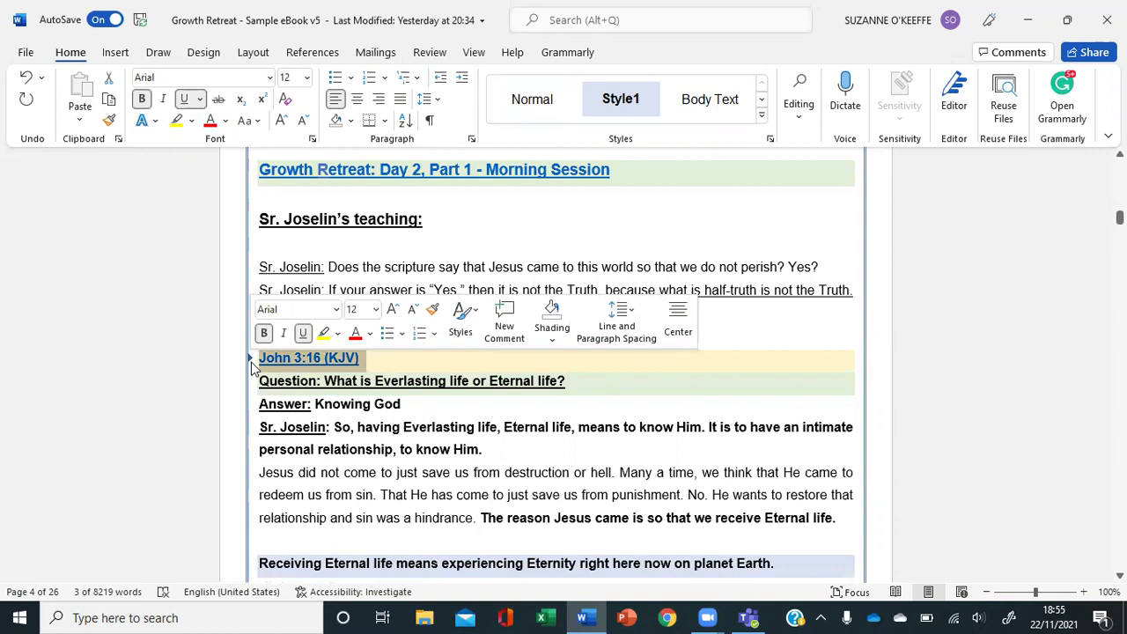
left_click(250, 359)
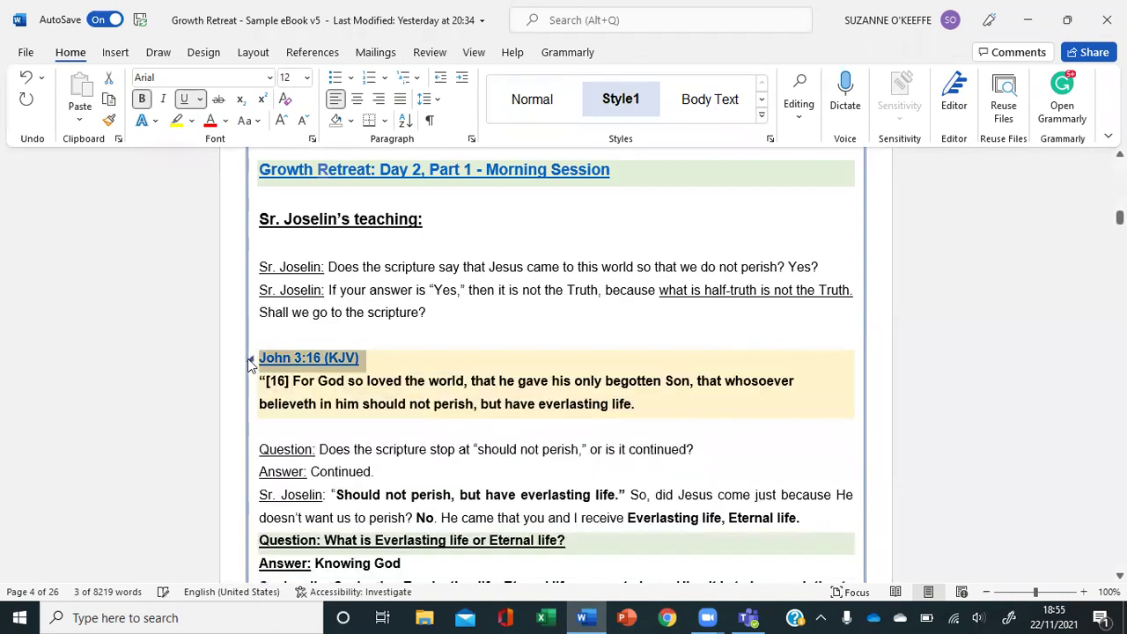
left_click(249, 358)
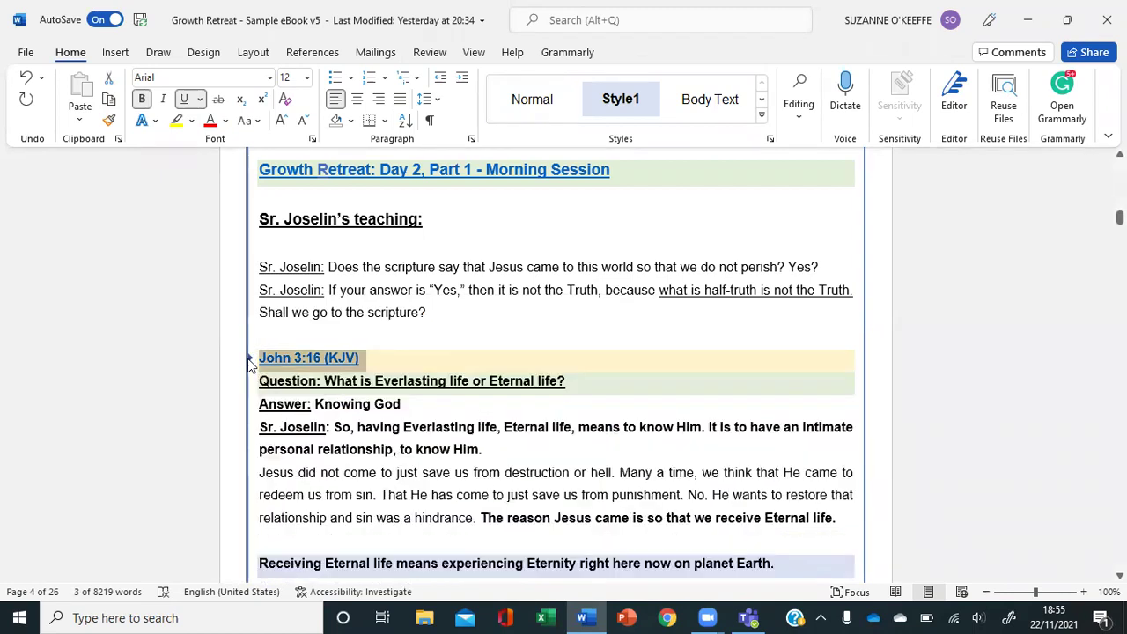
left_click(249, 358)
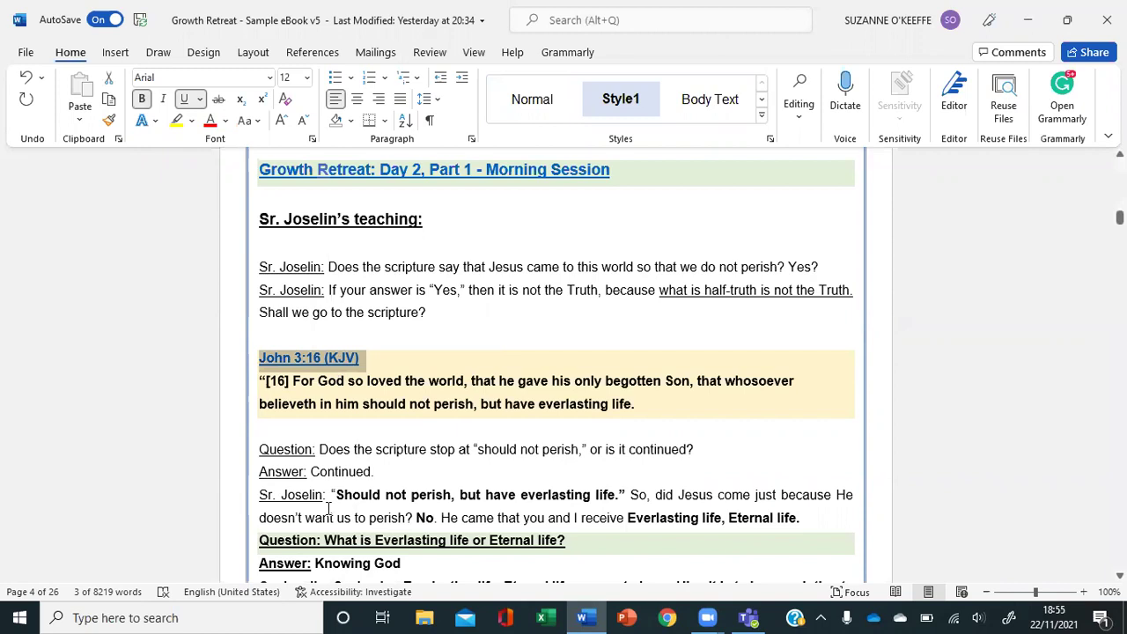
left_click(251, 359)
mouse_move(308, 358)
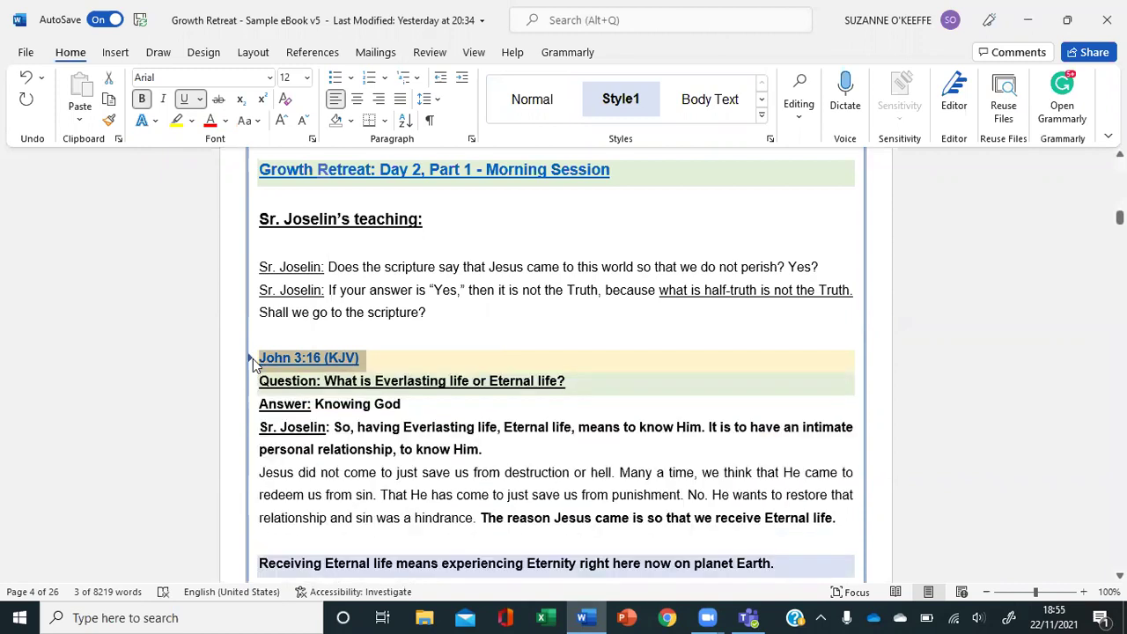
left_click(252, 358)
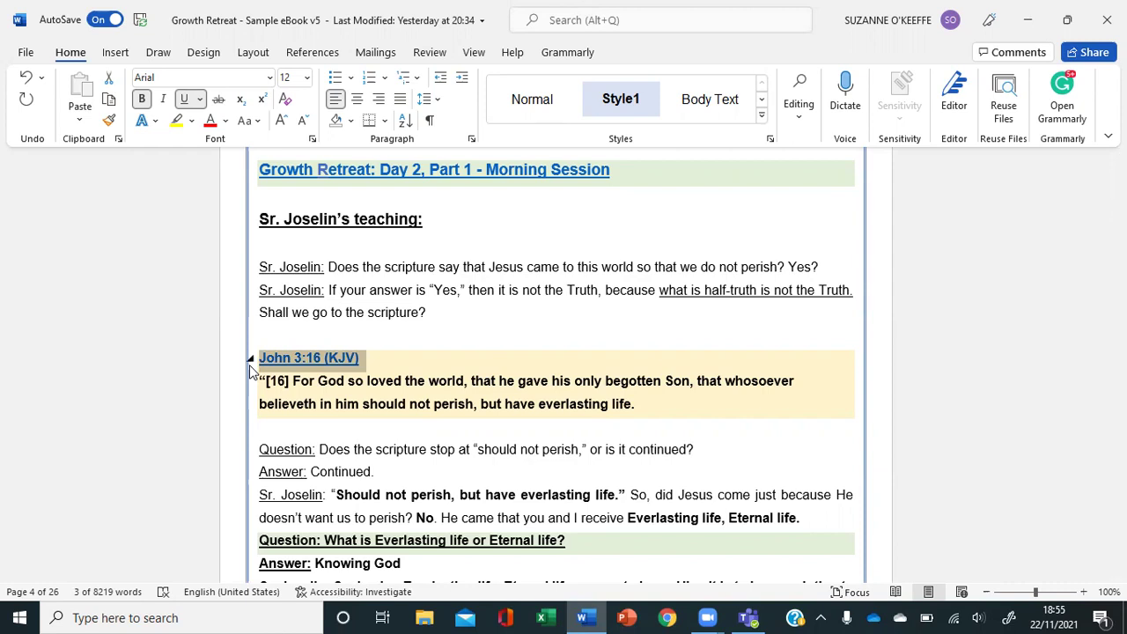
left_click(251, 358)
- Select the John 3:16 (KJV) line and apply the Body Text style
left_click(373, 361)
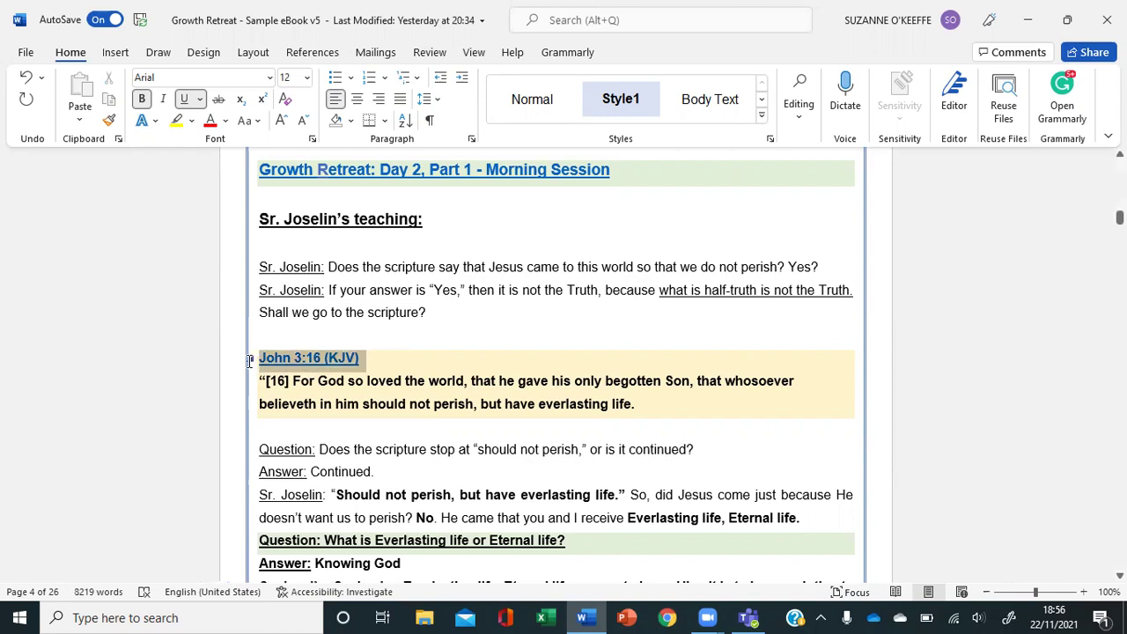
left_click(249, 361)
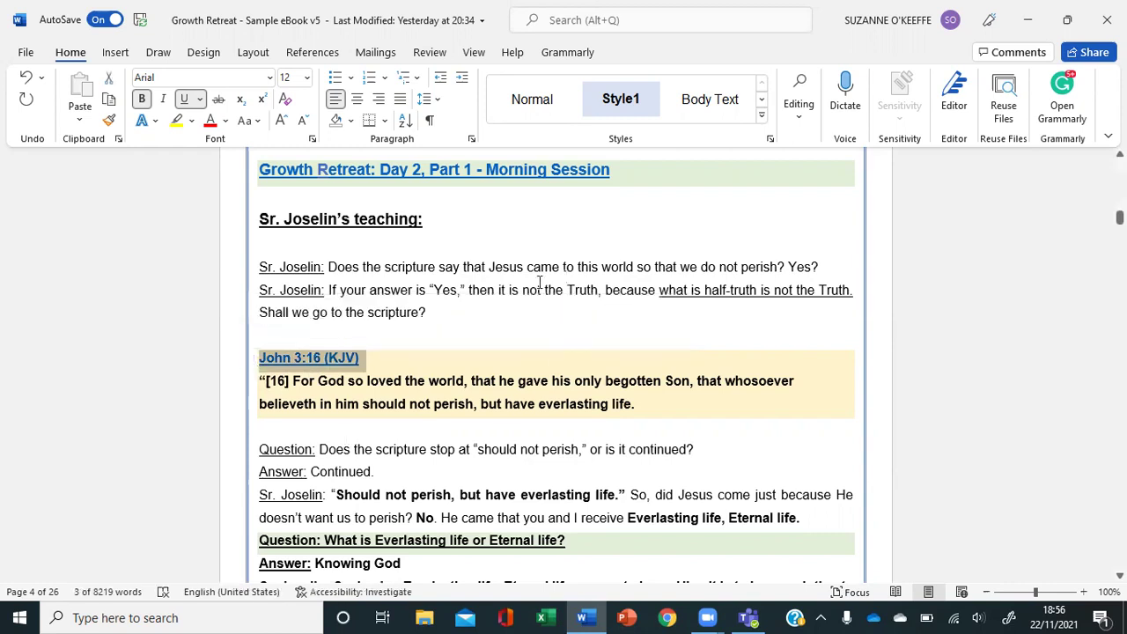
left_click(722, 109)
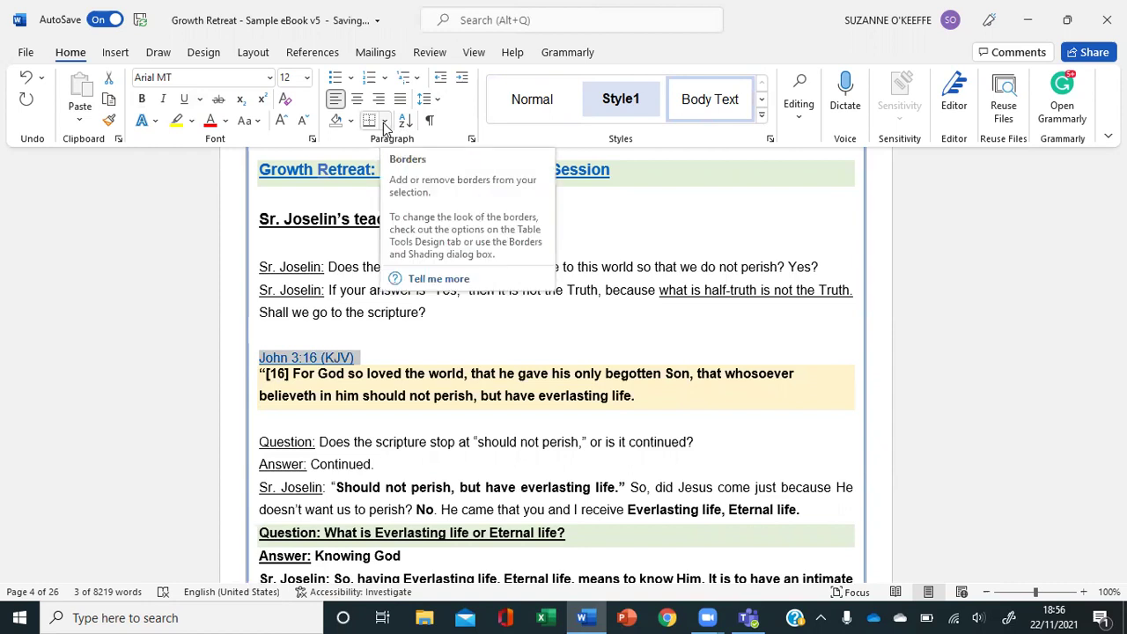
- Try light orange/peach shading colours on the John 3:16 (KJV) line
left_click(348, 123)
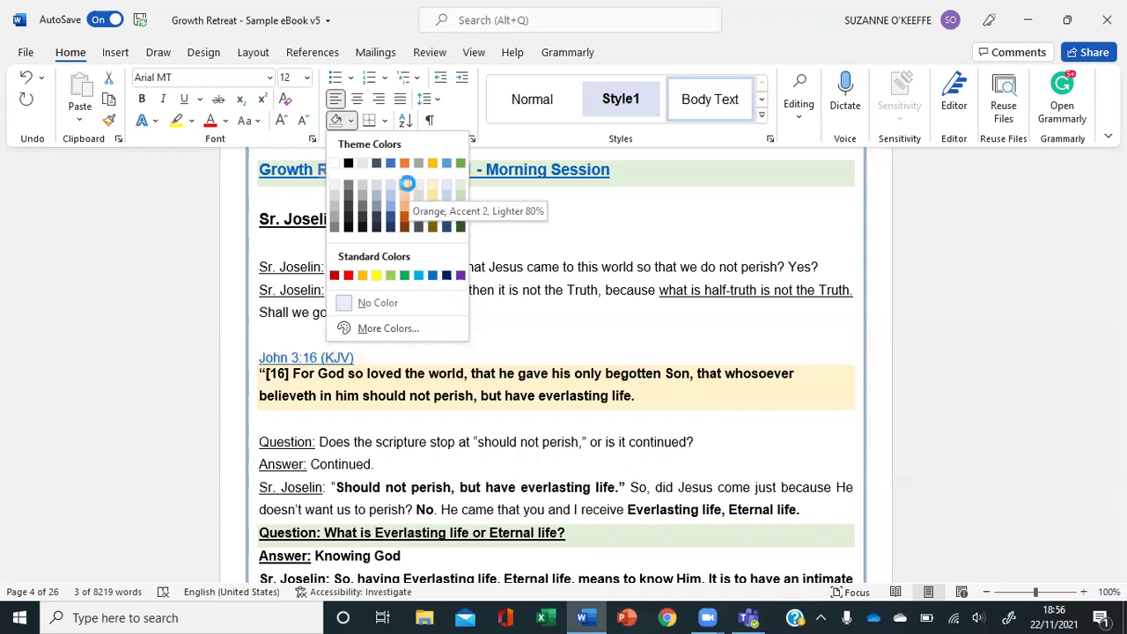
left_click(408, 183)
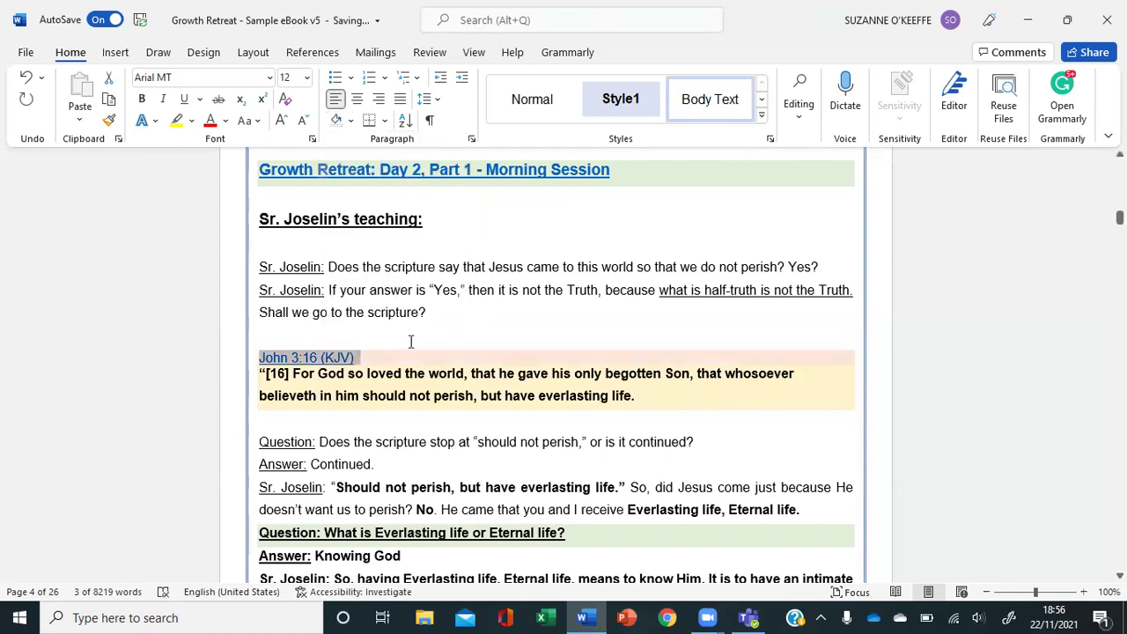
left_click(350, 121)
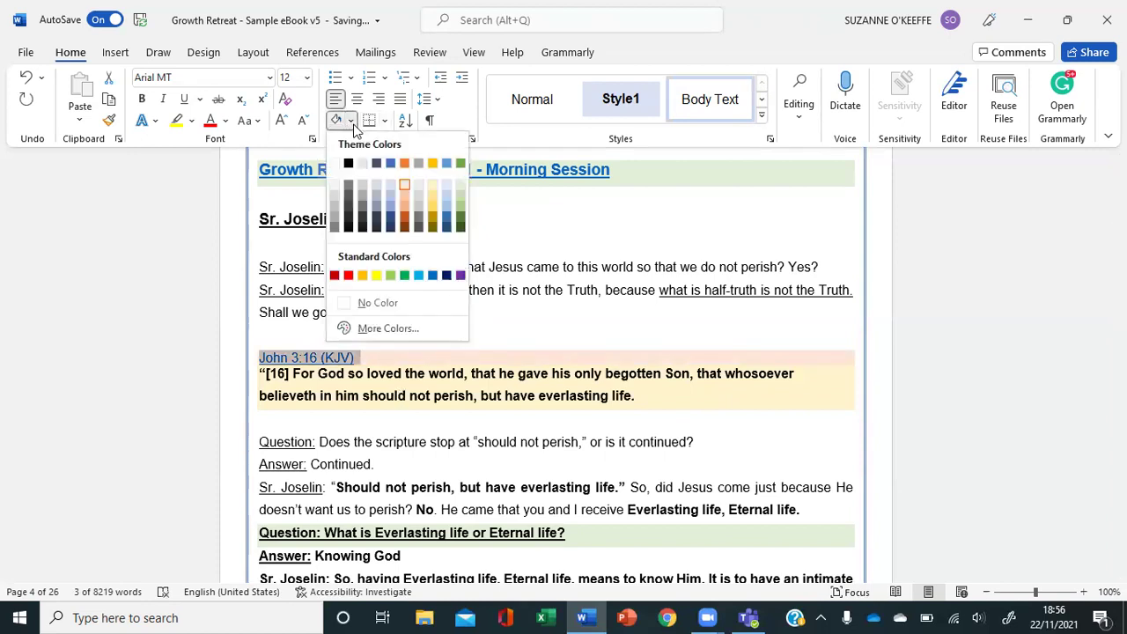
left_click(433, 184)
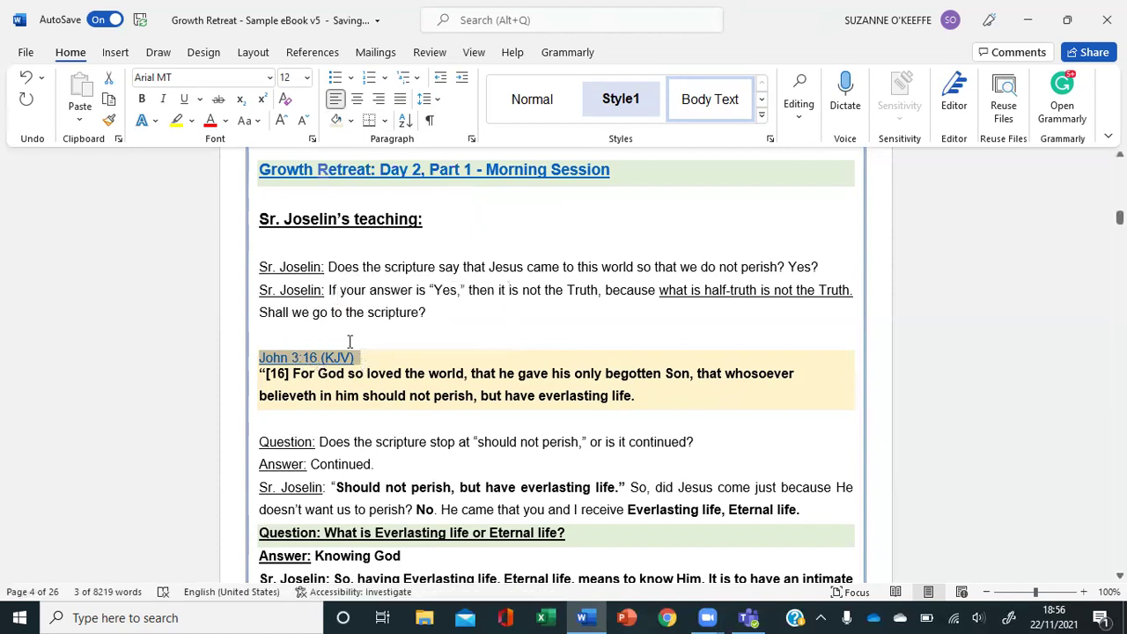
left_click(350, 121)
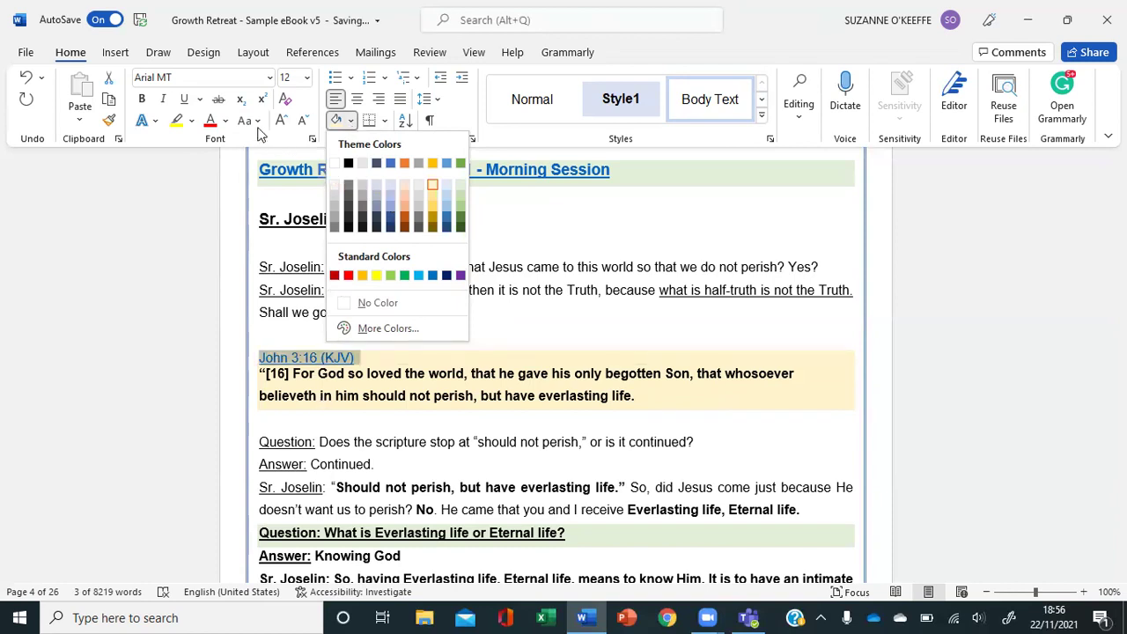
- Make the John 3:16 (KJV) heading text Standard blue, then deselect it
left_click(212, 125)
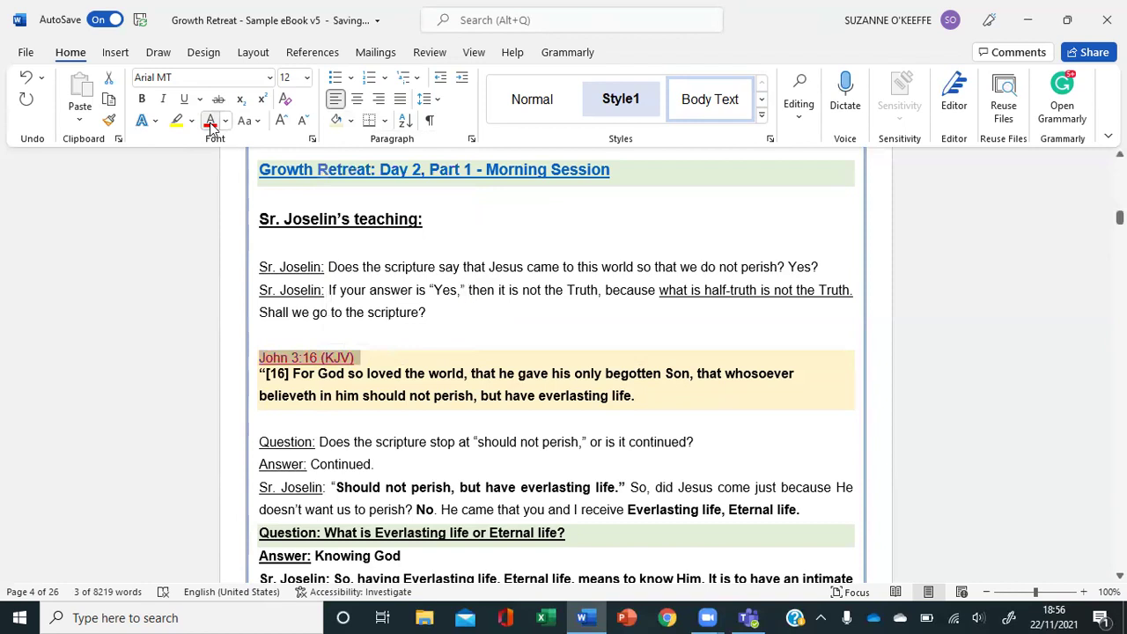
left_click(226, 120)
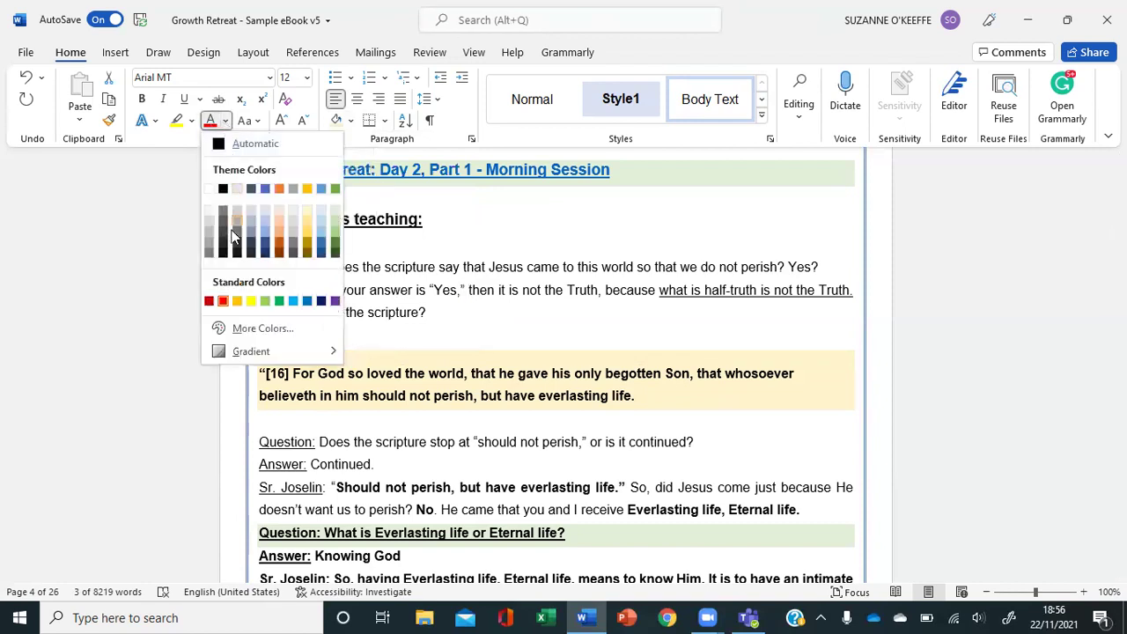
left_click(307, 301)
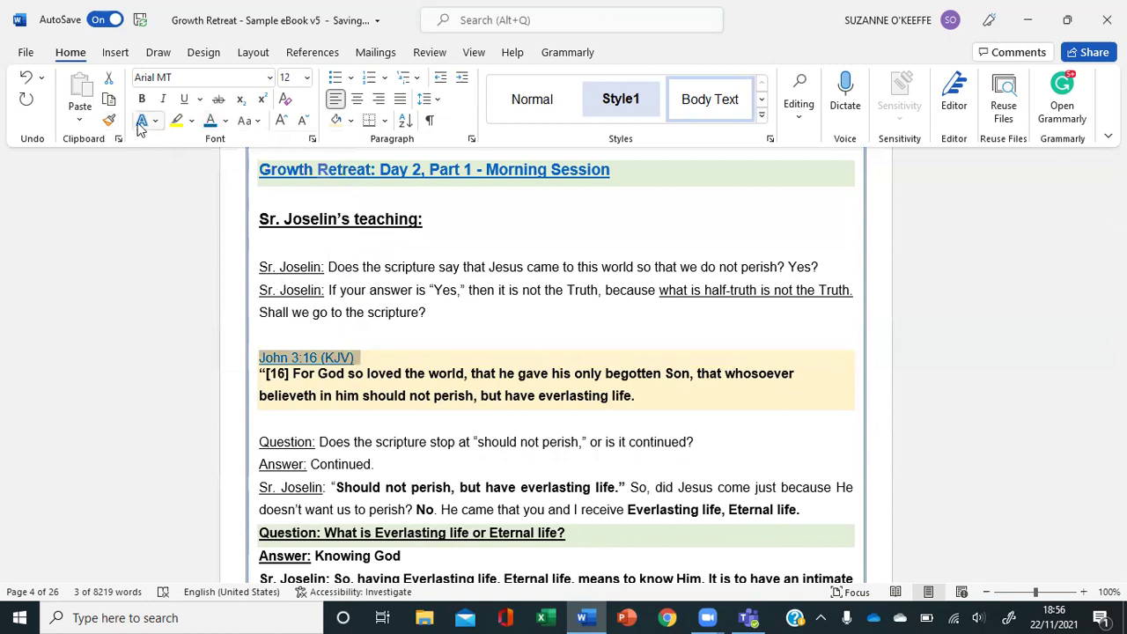
left_click(225, 121)
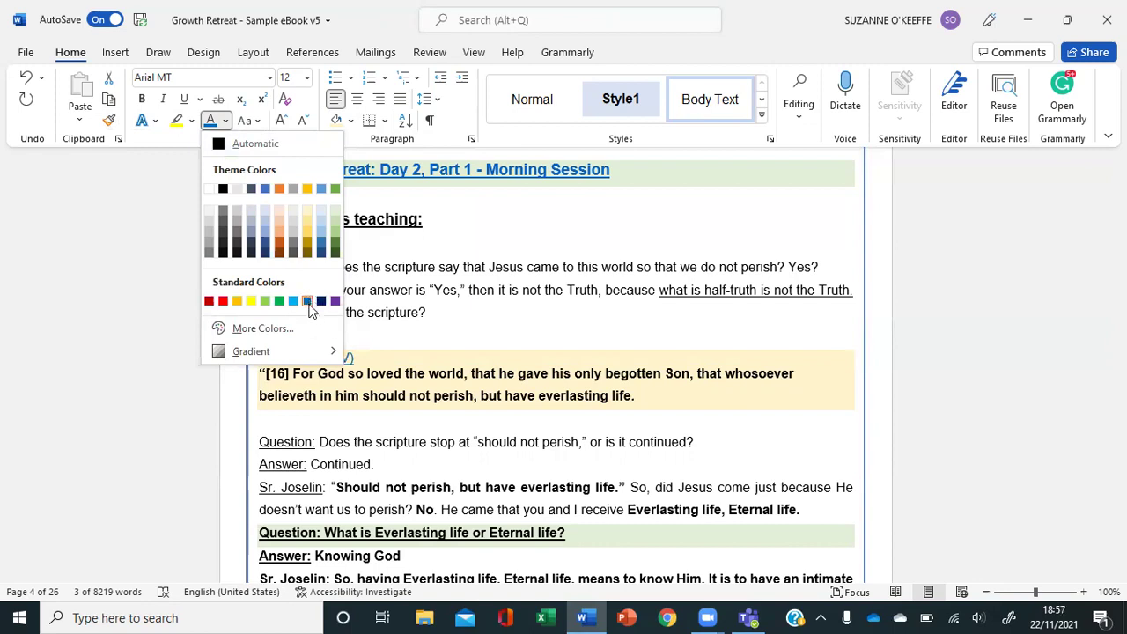
left_click(307, 301)
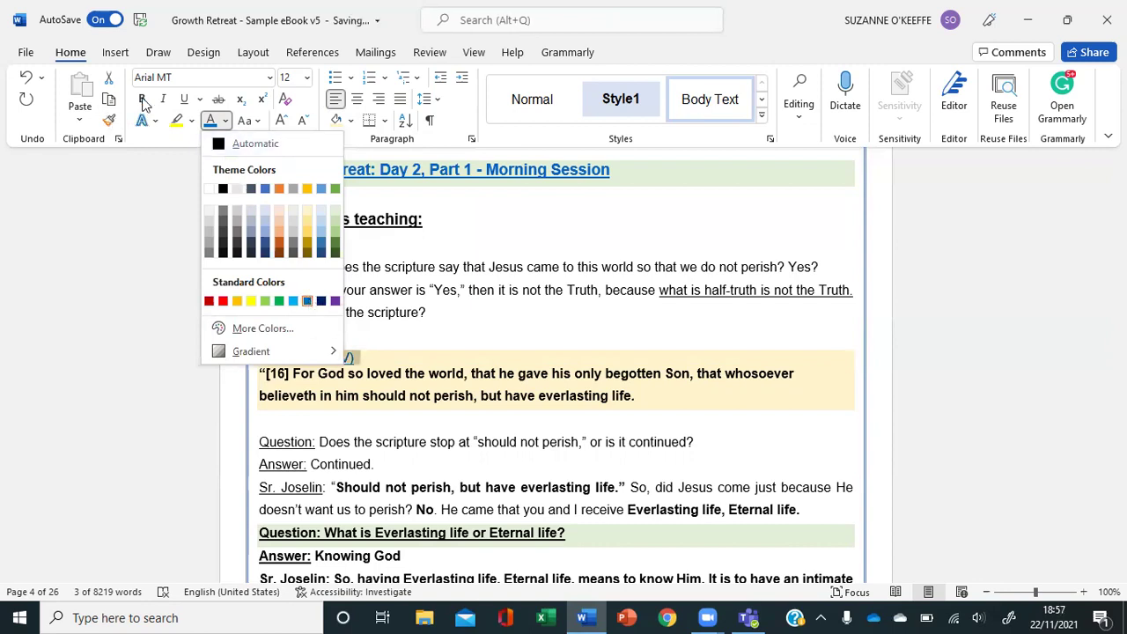
left_click(366, 361)
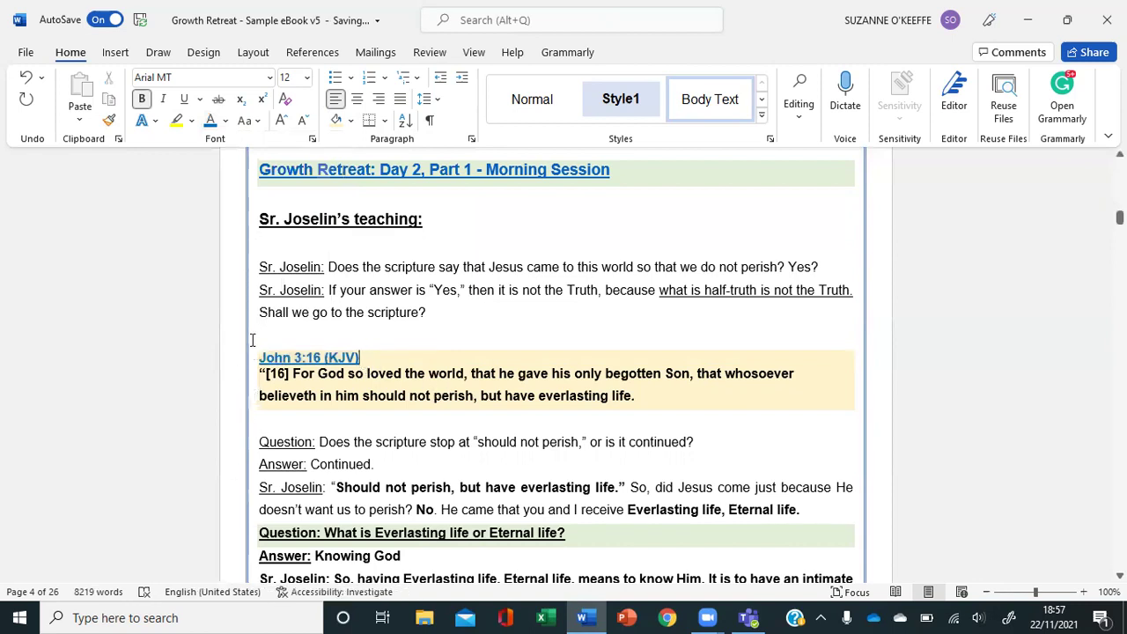
- Drag-select from the John 3:16 (KJV) heading through the end of its verse
left_click_drag(656, 409, 264, 354)
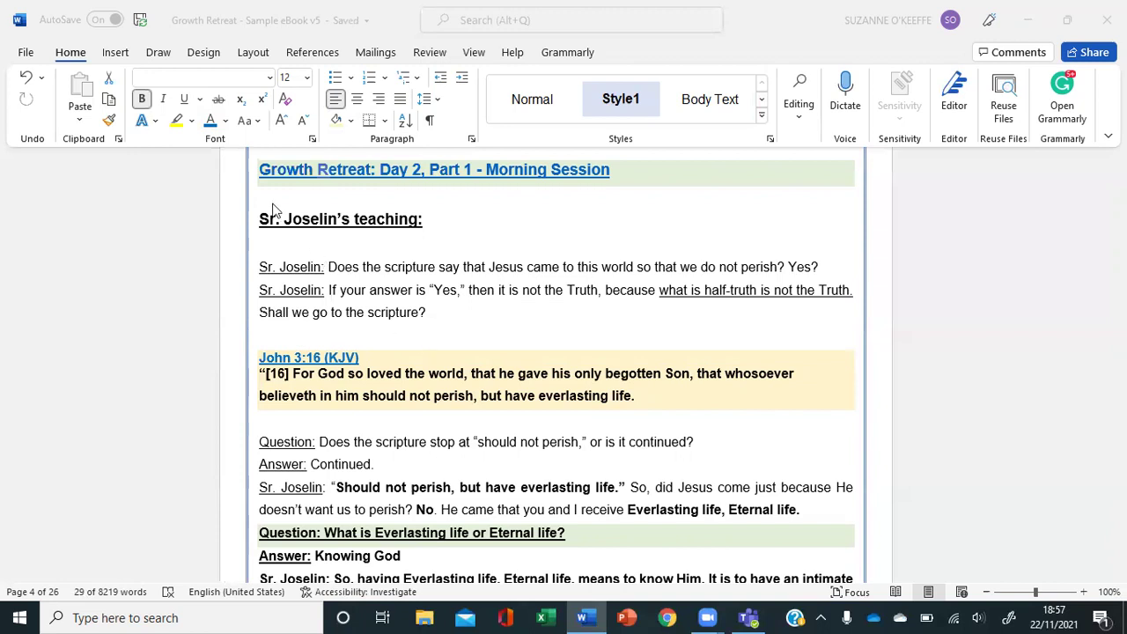
scroll(271, 211, "up", 2)
scroll(271, 211, "up", 2)
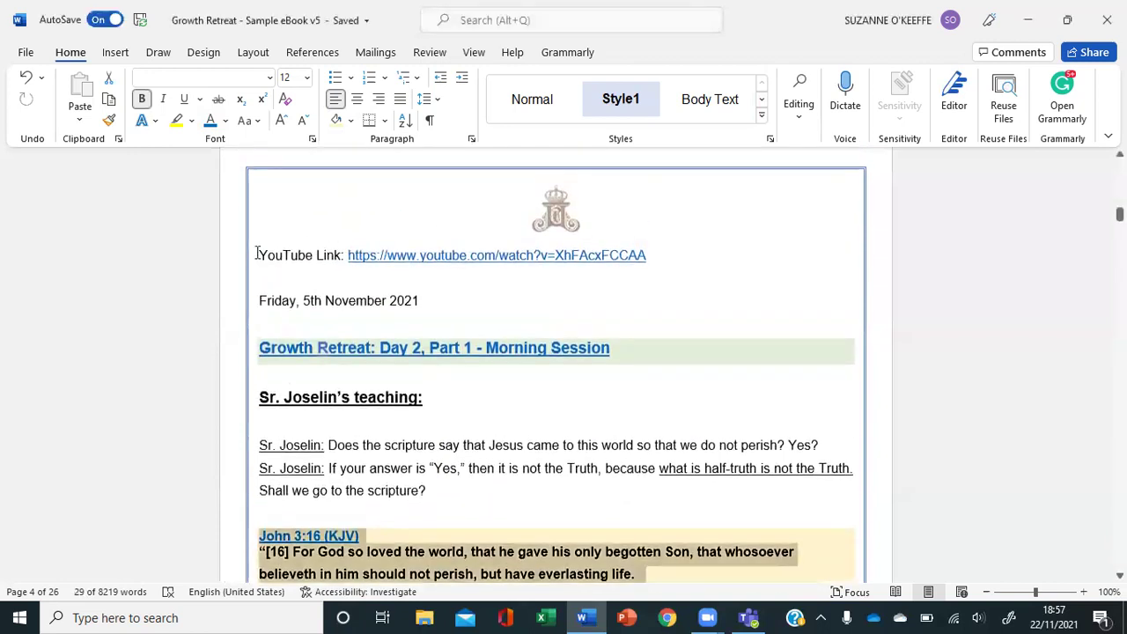
mouse_move(299, 256)
left_mouse_down()
mouse_move(588, 617)
mouse_move(565, 617)
left_mouse_up()
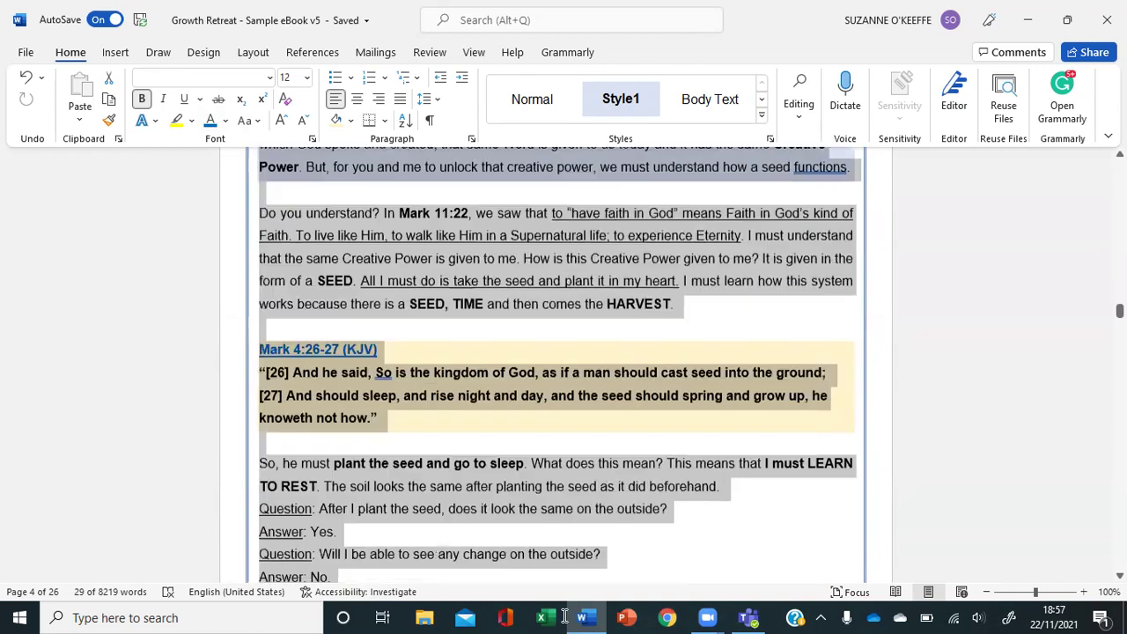
left_click_drag(565, 616, 567, 113)
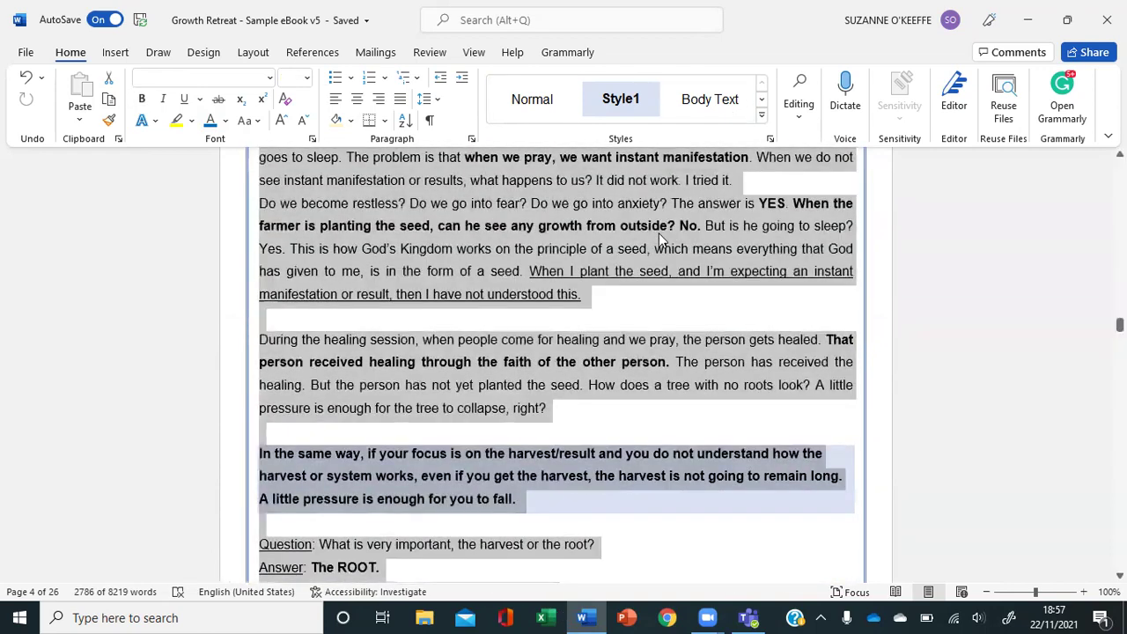
scroll(658, 233, "up", 4)
scroll(658, 234, "up", 6)
scroll(658, 233, "up", 5)
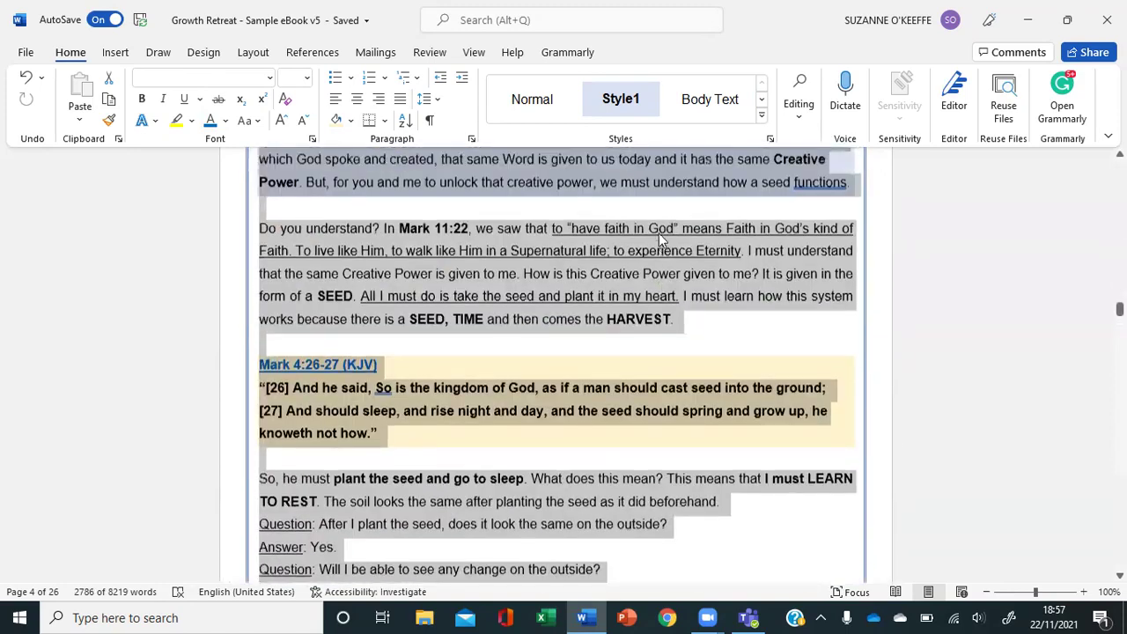
scroll(658, 233, "up", 4)
scroll(658, 233, "up", 4)
scroll(659, 233, "up", 2)
scroll(659, 234, "up", 3)
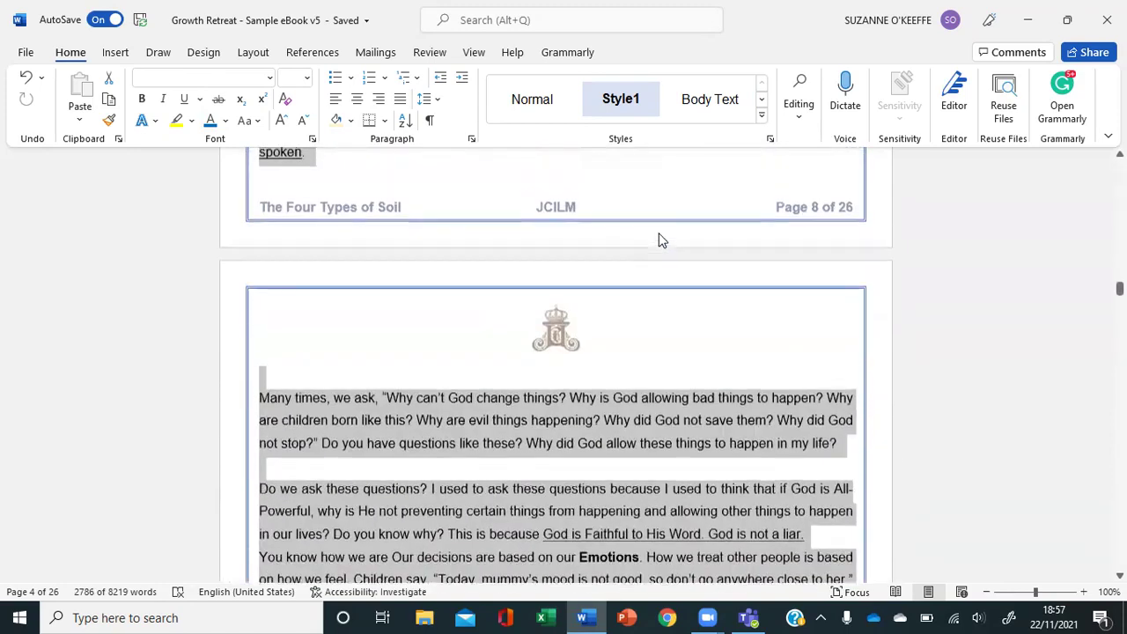
scroll(658, 233, "up", 10)
scroll(658, 233, "up", 7)
scroll(659, 233, "up", 6)
scroll(659, 233, "up", 6)
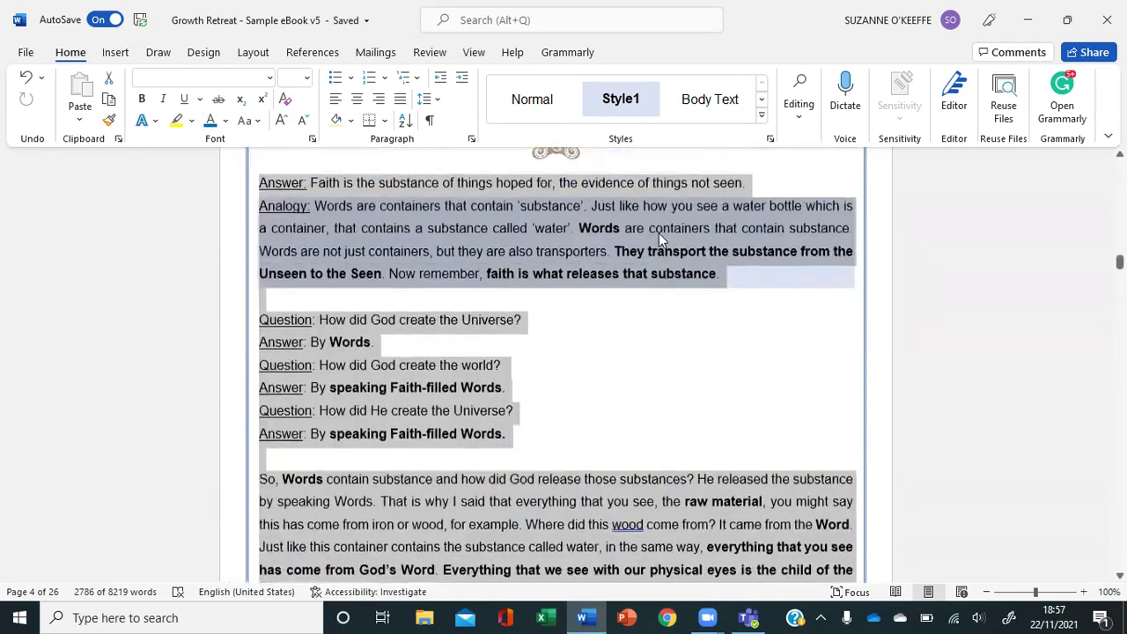
scroll(659, 233, "up", 5)
scroll(659, 233, "up", 7)
scroll(659, 234, "up", 8)
scroll(658, 233, "up", 8)
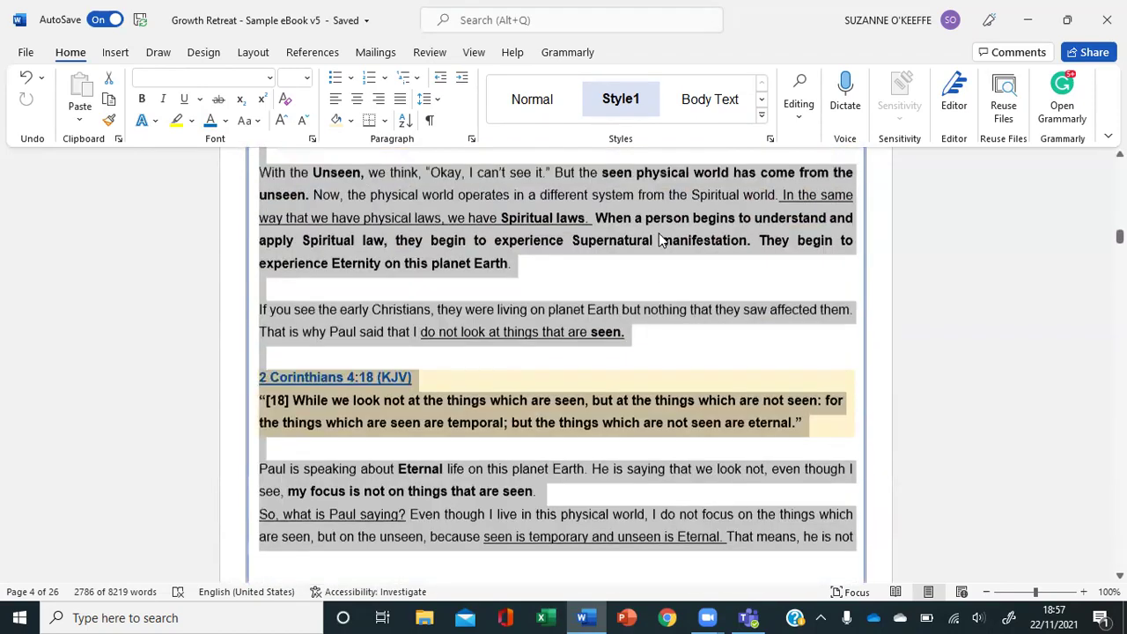
scroll(658, 232, "up", 6)
scroll(658, 232, "up", 7)
scroll(658, 233, "up", 7)
scroll(659, 233, "up", 7)
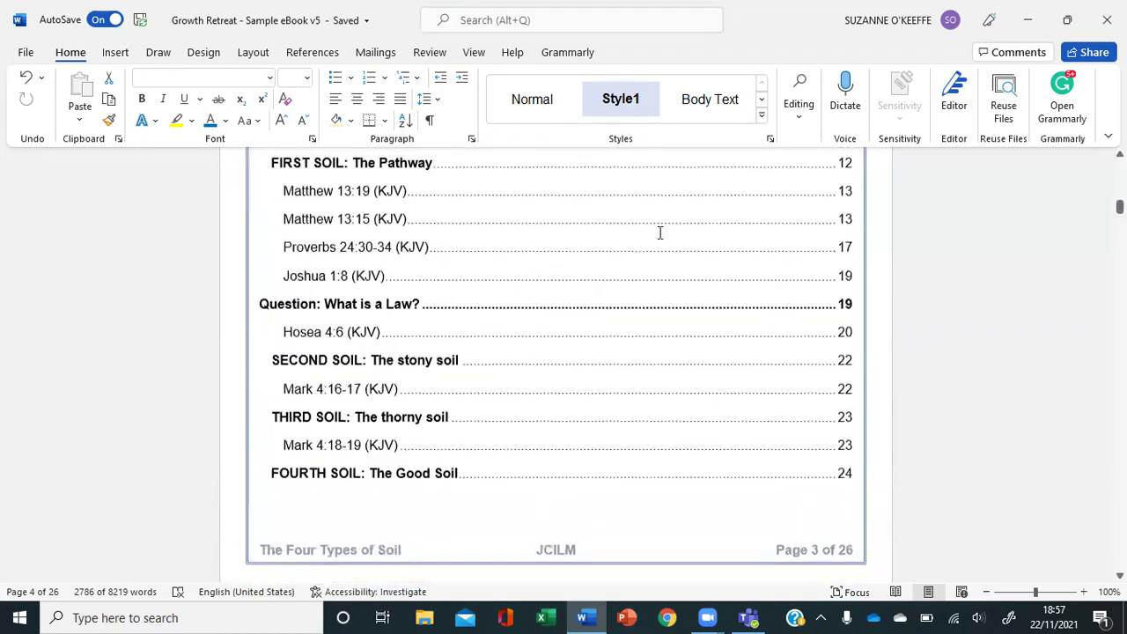
scroll(658, 234, "down", 8)
- Give the two-line John 3:16 verse 1.5 line spacing, then place the cursor after 'everlasting life.'
scroll(658, 238, "down", 4)
left_click(639, 350)
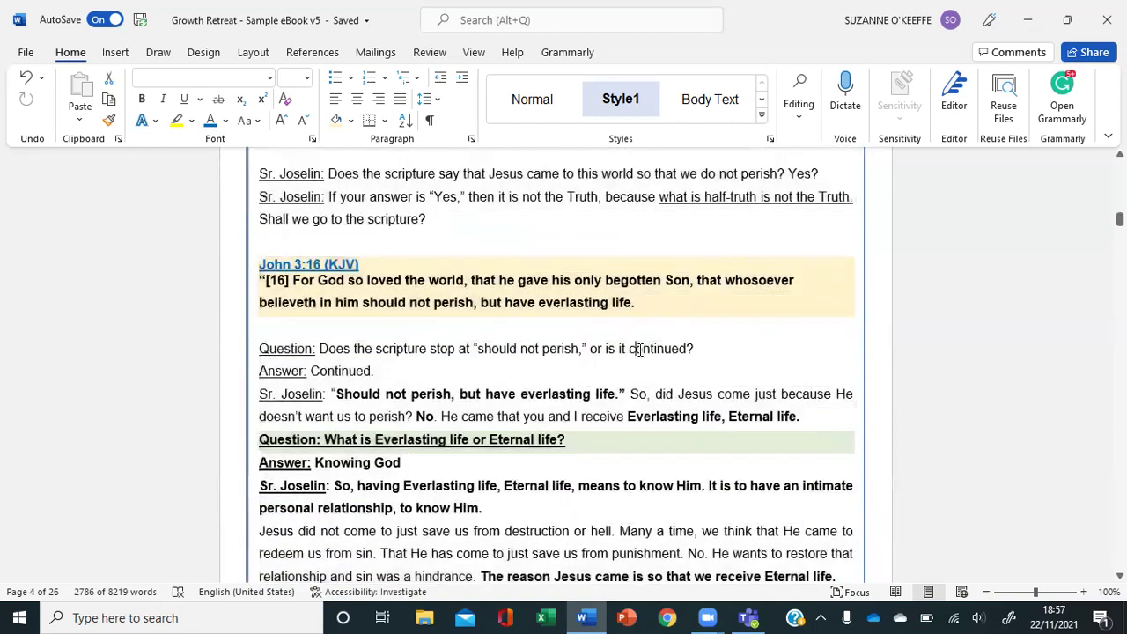
left_click(255, 263)
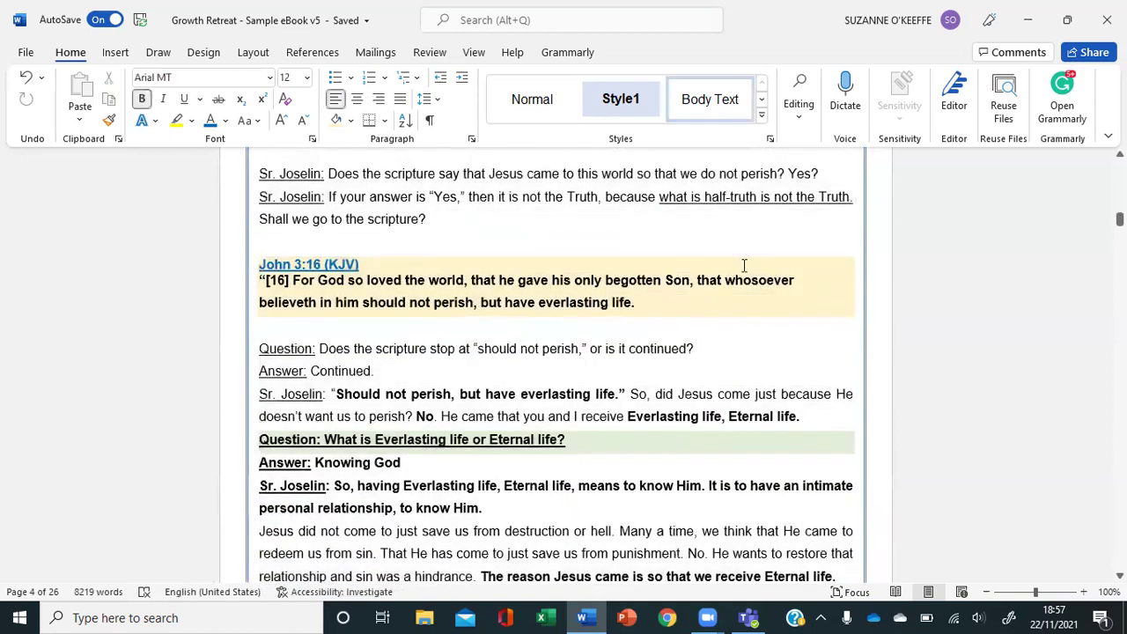
mouse_move(647, 304)
left_mouse_down()
mouse_move(236, 278)
mouse_move(238, 260)
left_mouse_up()
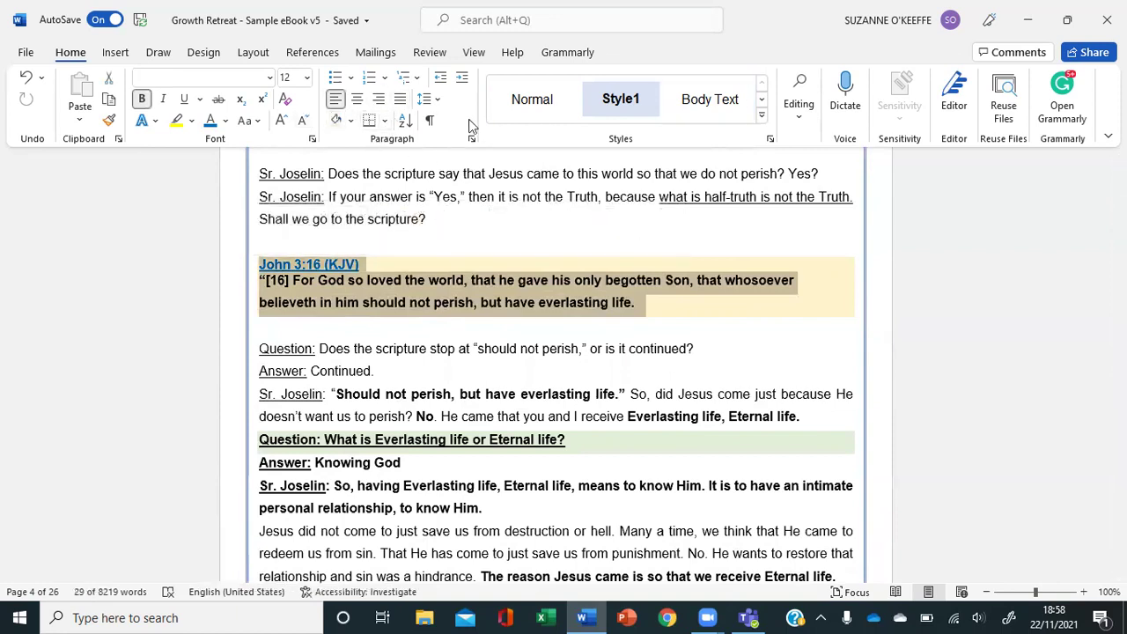
left_click(431, 101)
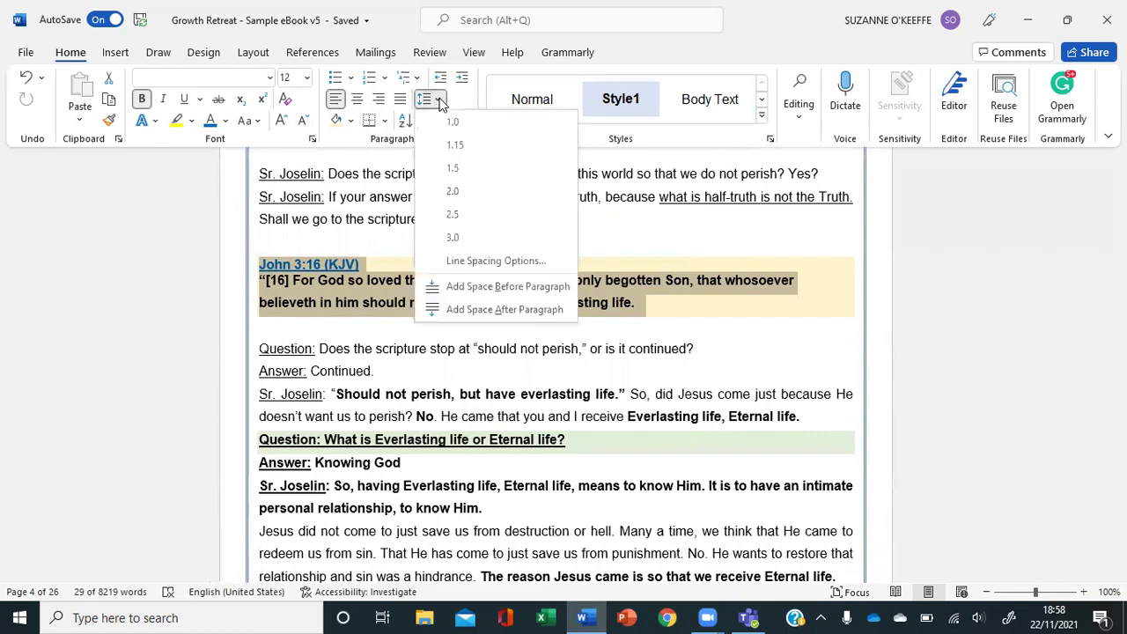
left_click(453, 167)
left_click(374, 335)
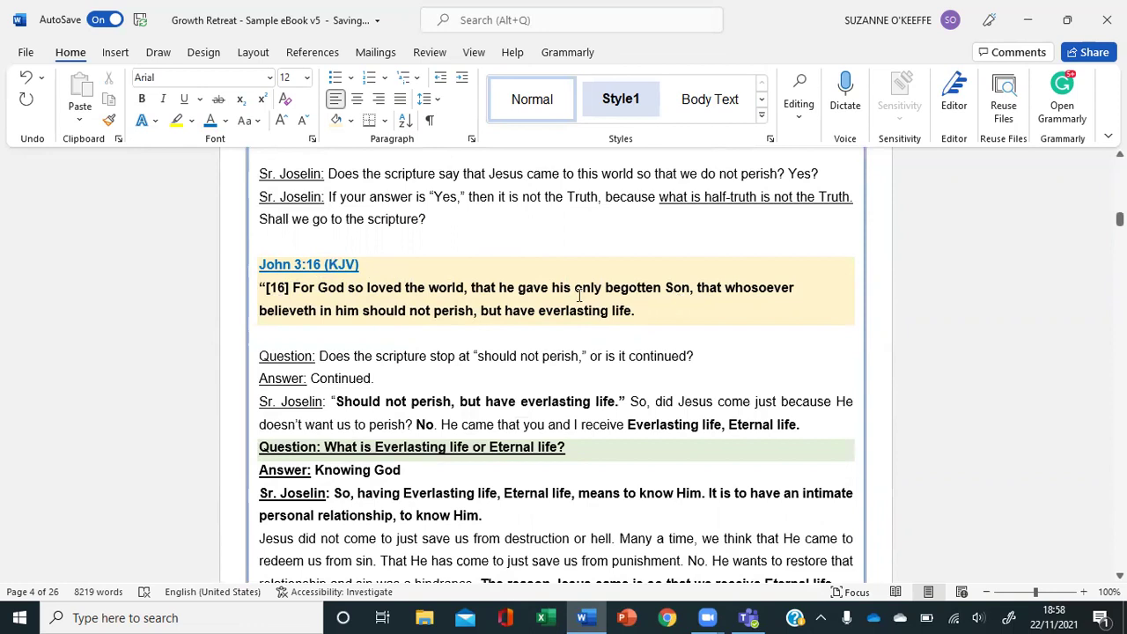
left_click(640, 312)
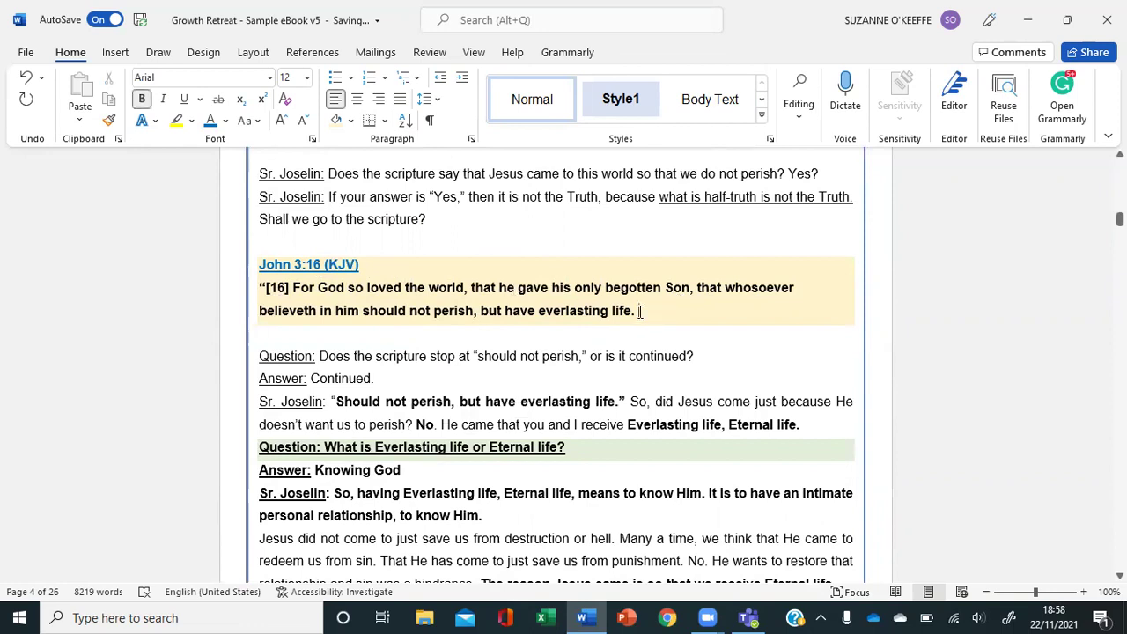